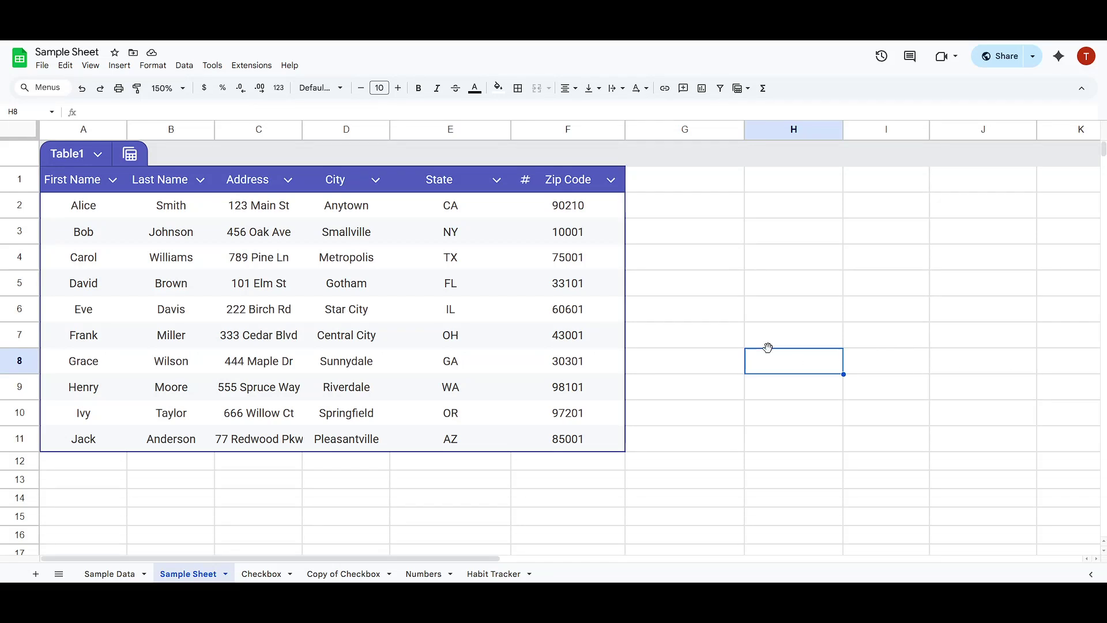
# Select the address table's data rows below the headers.
pyautogui.click(769, 345)
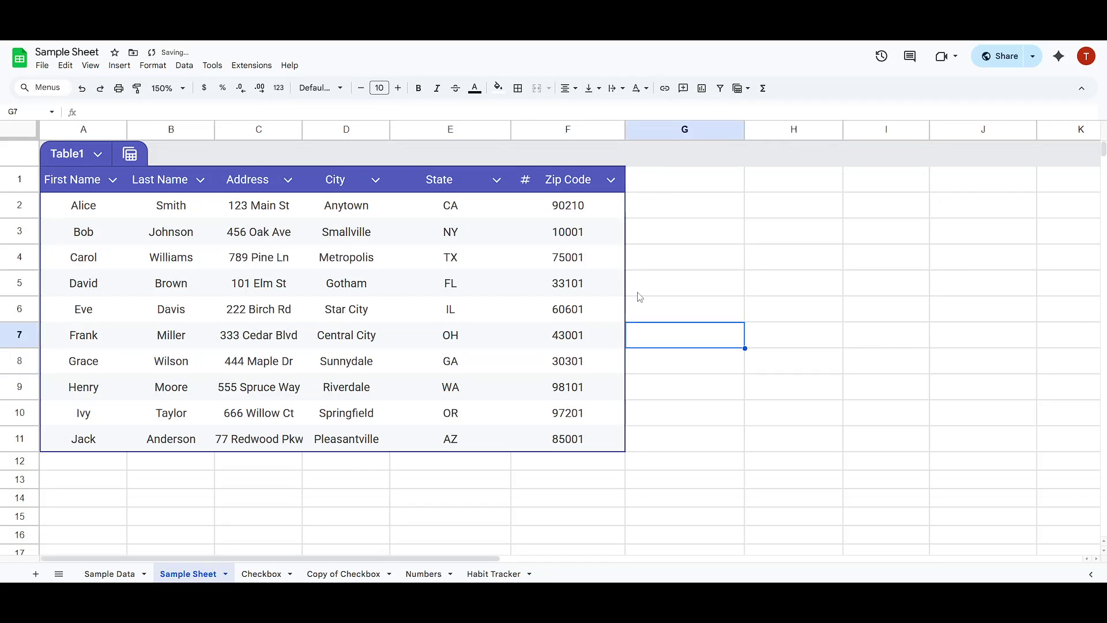
pyautogui.click(90, 183)
pyautogui.moveTo(89, 183); pyautogui.dragTo(631, 450)
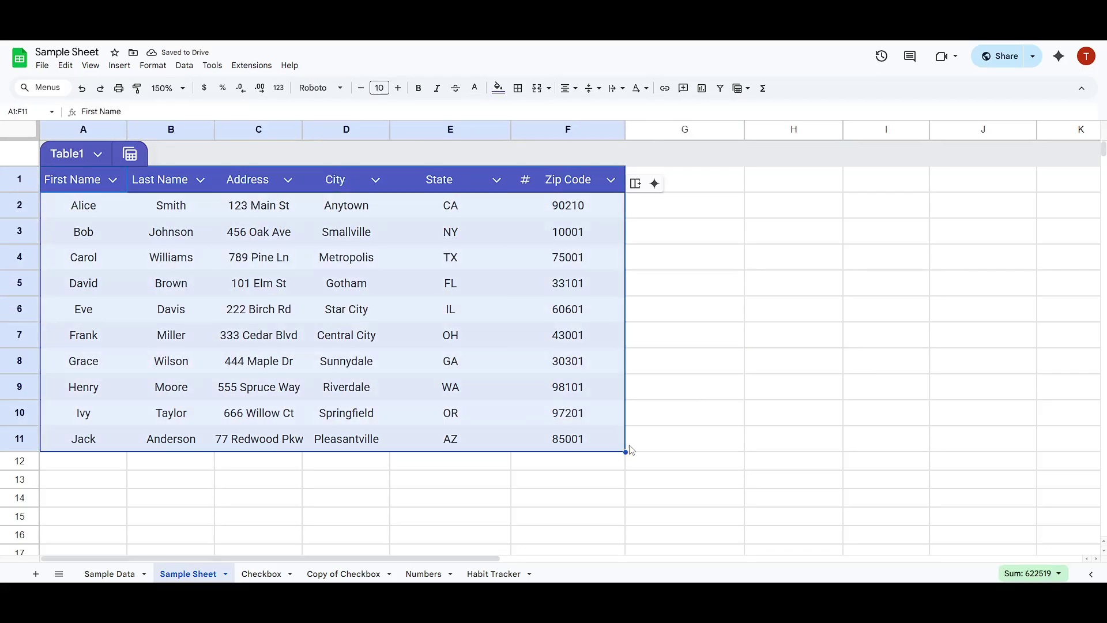
pyautogui.click(705, 444)
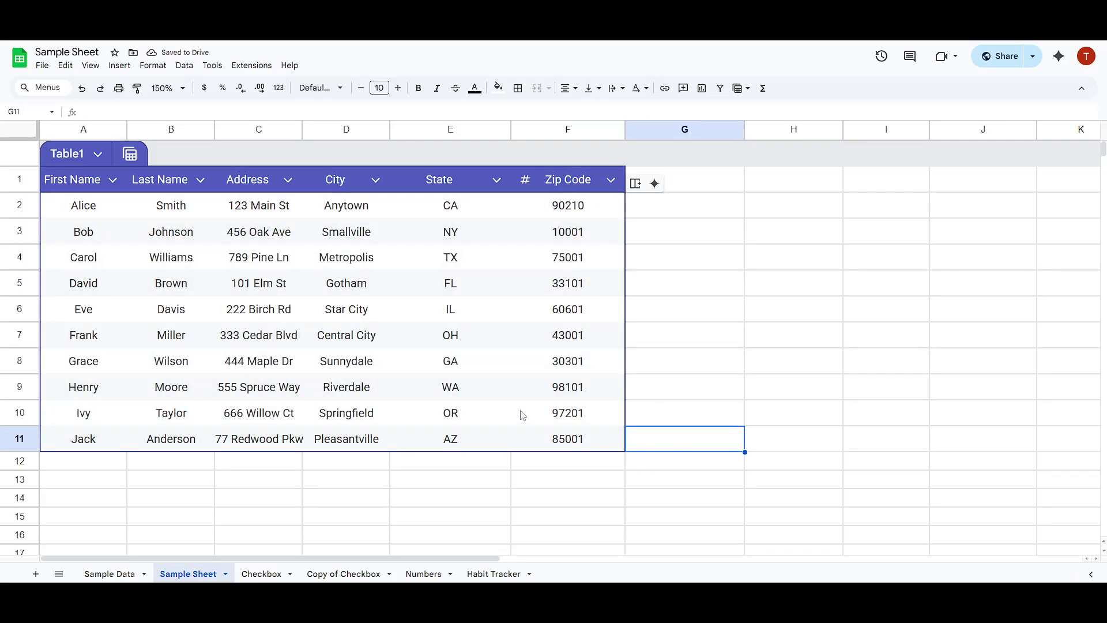
pyautogui.scroll(-3, 521, 414)
pyautogui.scroll(3, 520, 412)
pyautogui.moveTo(525, 407)
pyautogui.moveTo(569, 442); pyautogui.dragTo(86, 203)
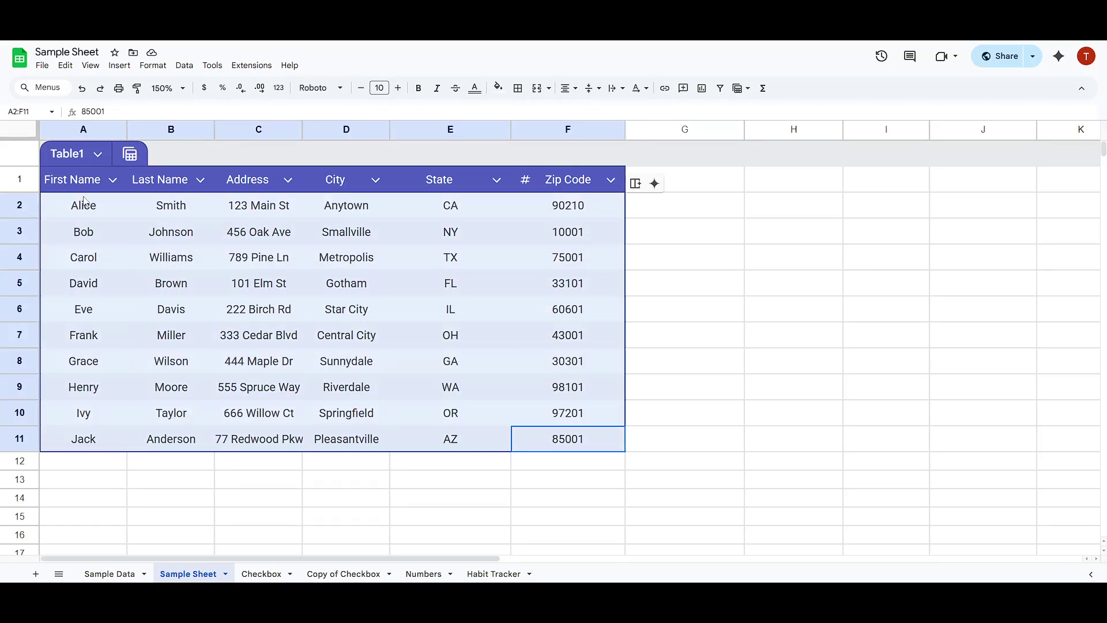
# Go to Extensions > Add-ons > Get add-ons to open the marketplace window.
pyautogui.click(647, 216)
pyautogui.click(241, 66)
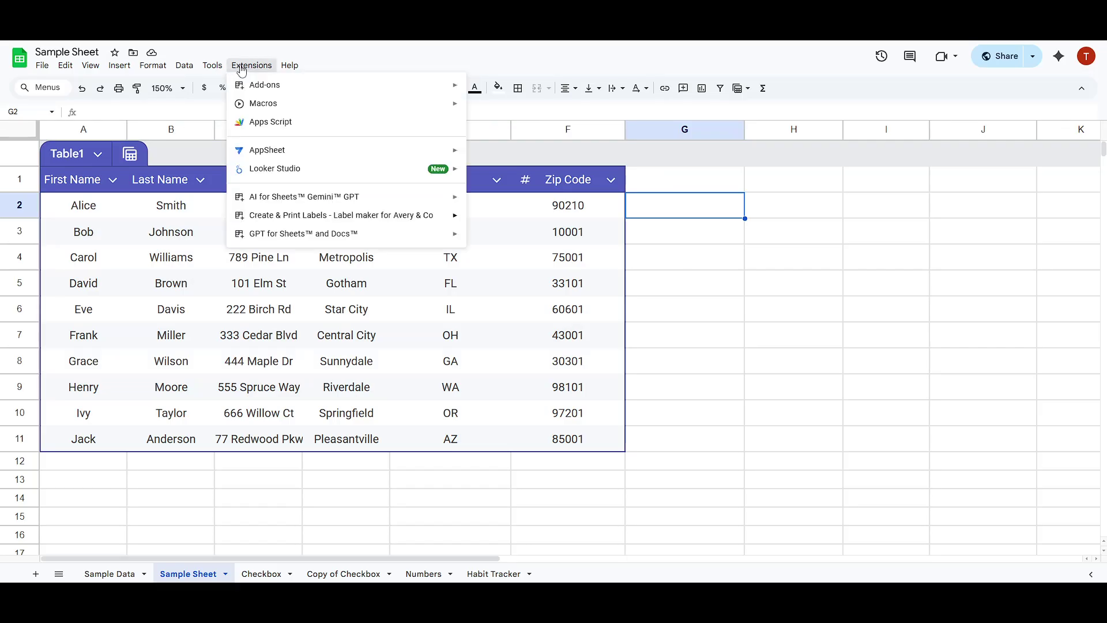
pyautogui.moveTo(271, 91)
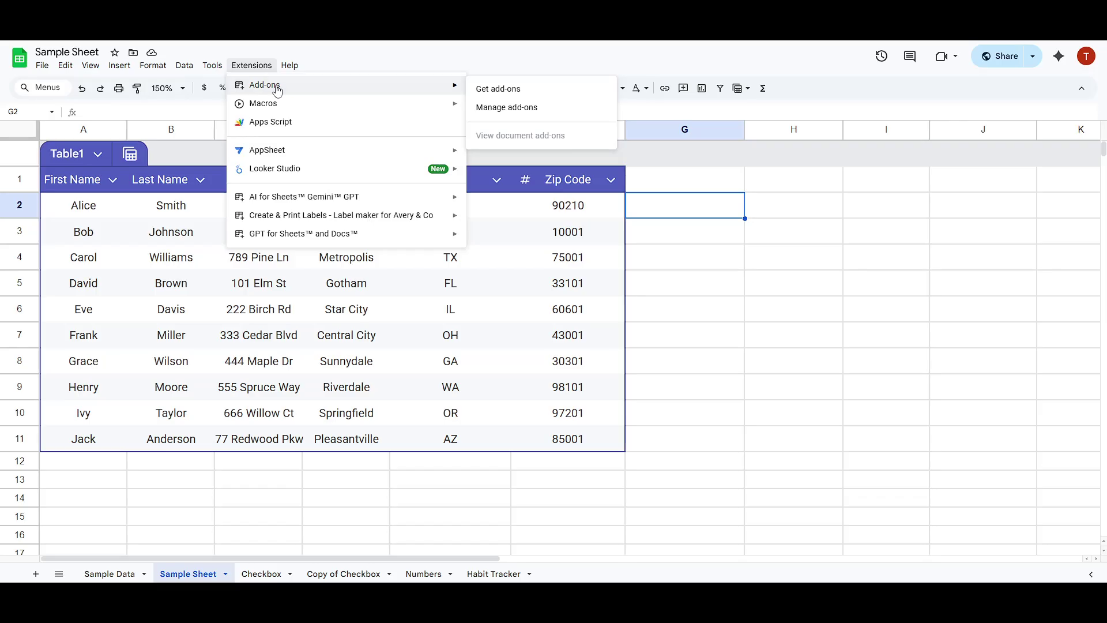
pyautogui.click(258, 68)
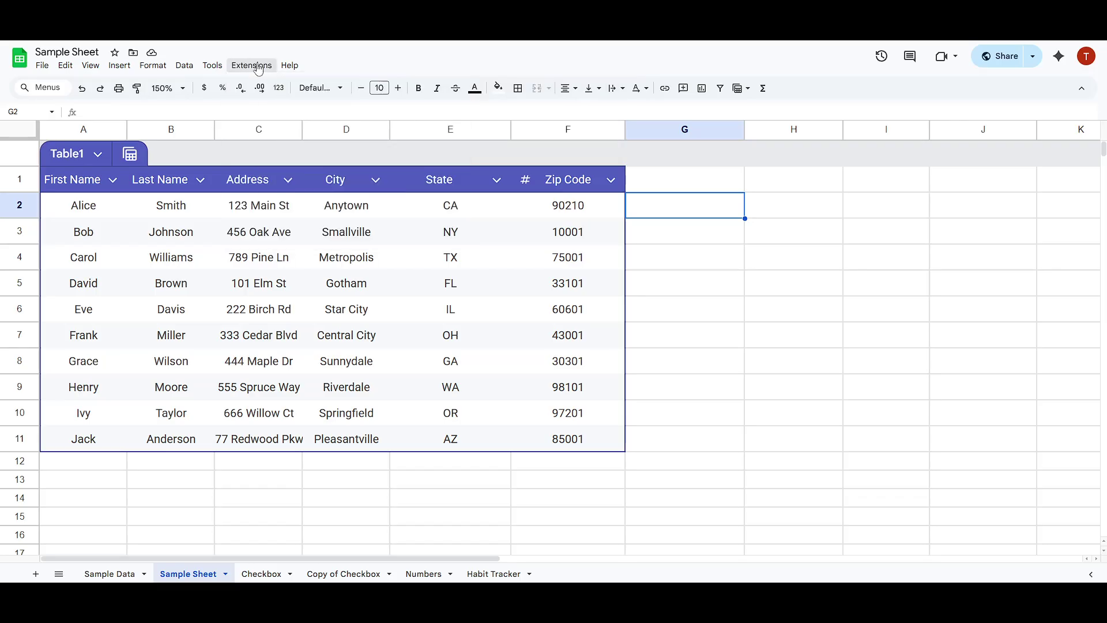
pyautogui.click(258, 67)
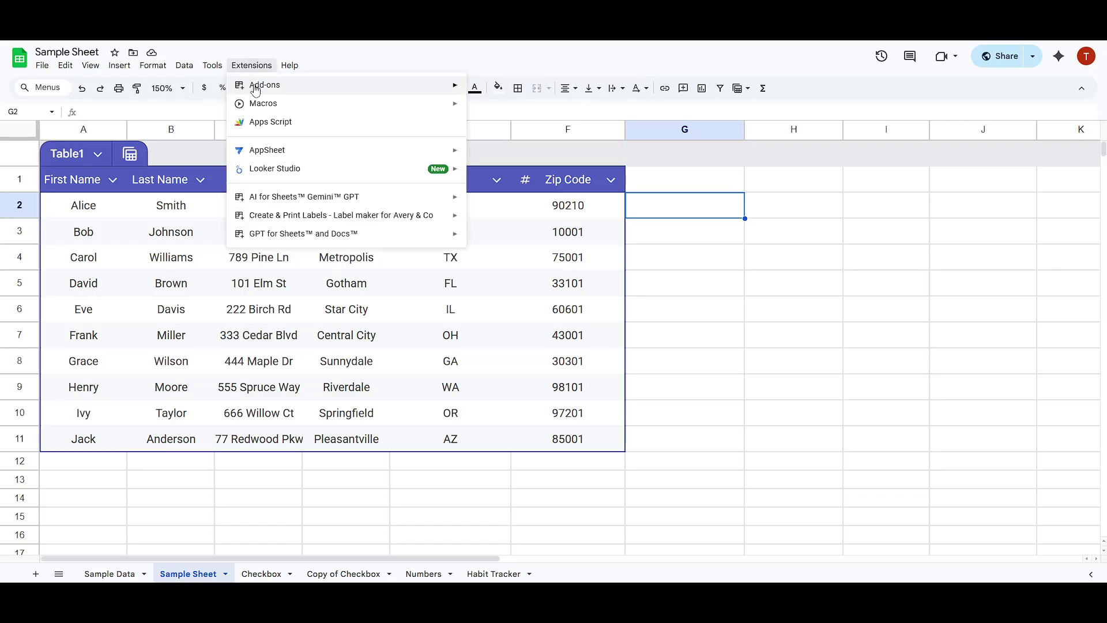
pyautogui.moveTo(258, 88)
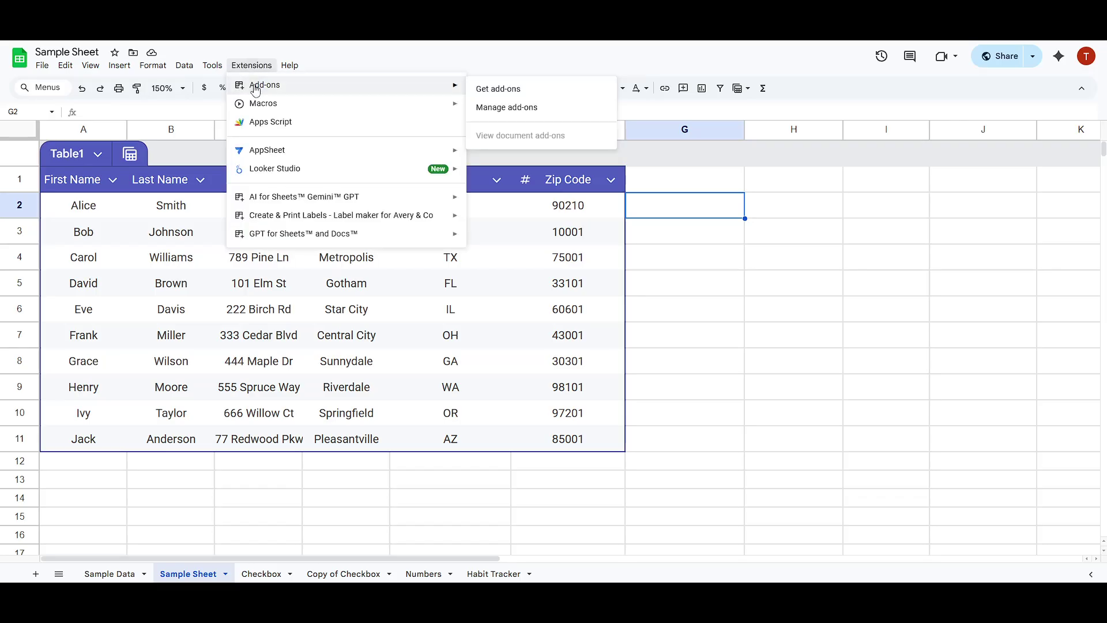
pyautogui.click(518, 94)
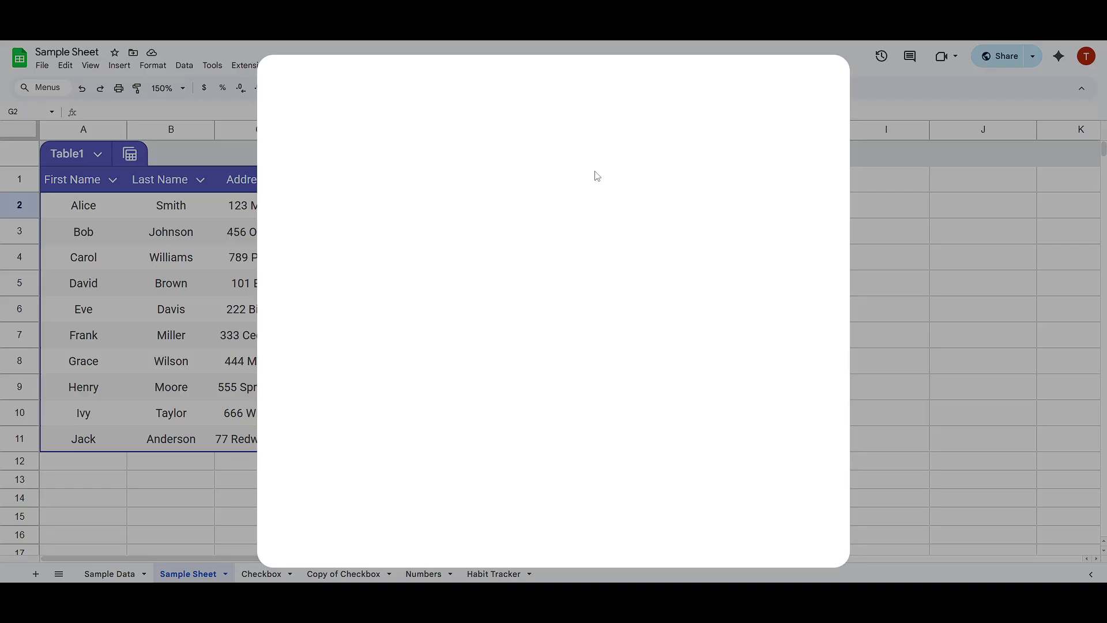
# Search the marketplace for 'Labelmaker' and open the installed Create & Print Labels listing.
pyautogui.click(648, 91)
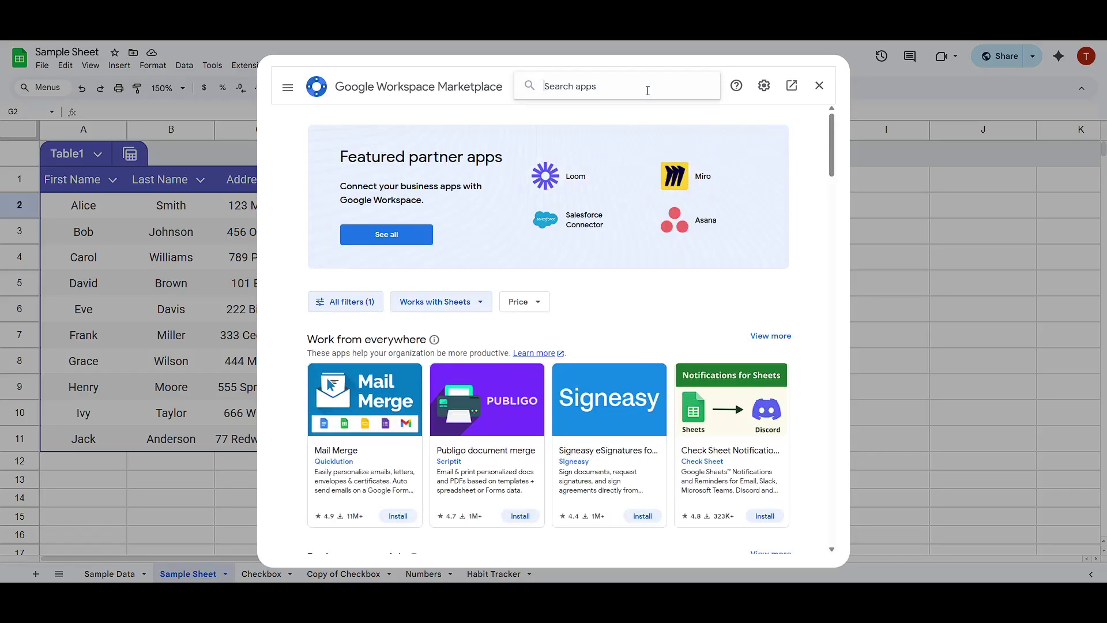
pyautogui.write('labelmaker')
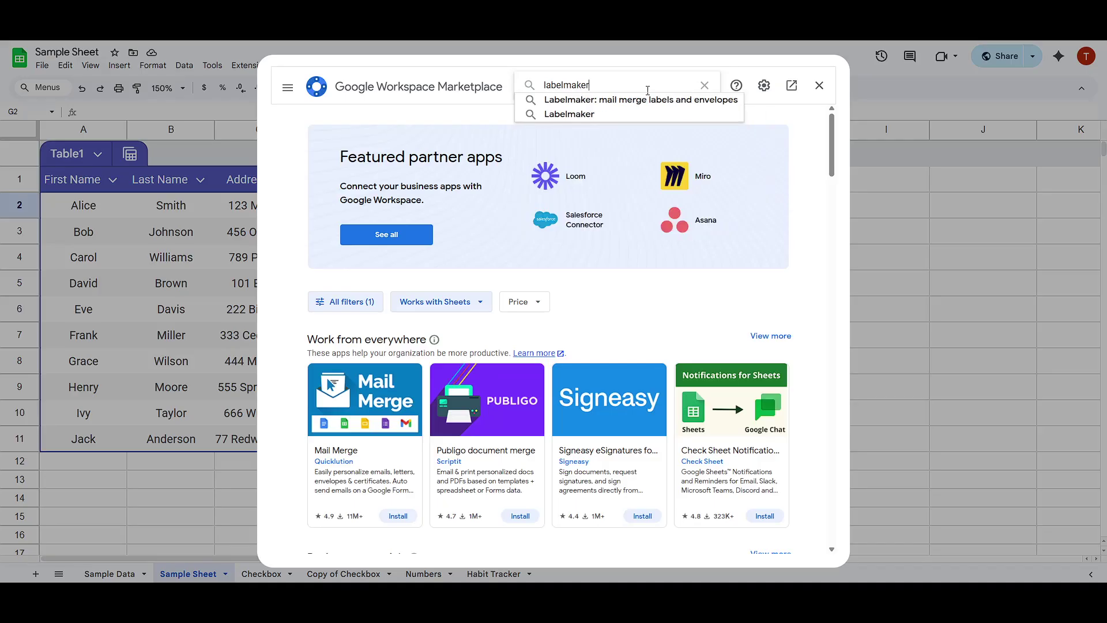
pyautogui.click(576, 114)
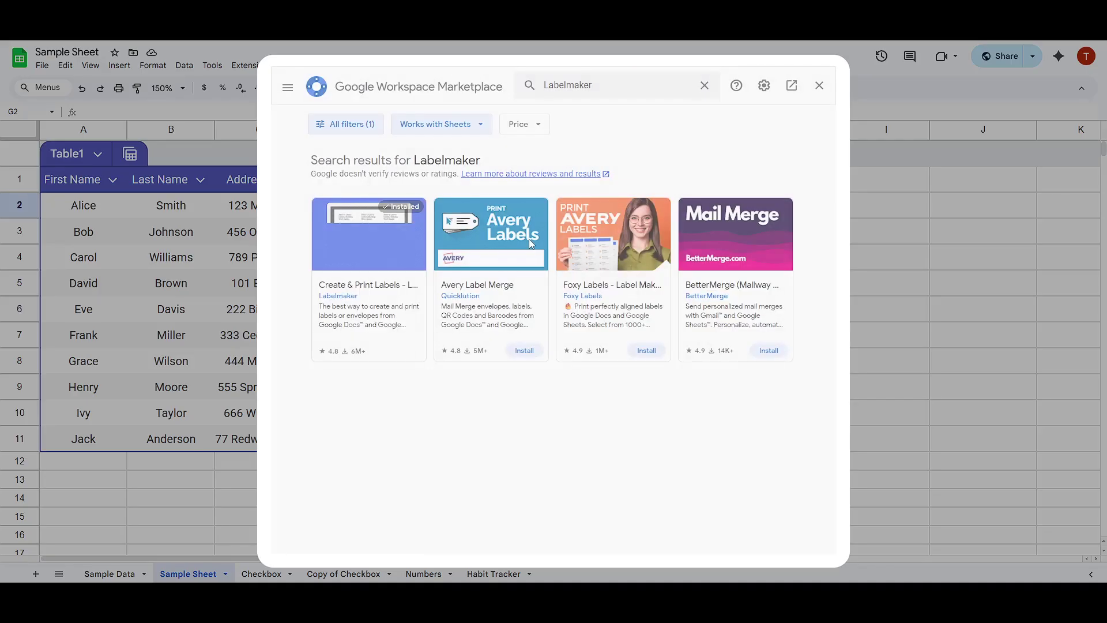
pyautogui.click(369, 294)
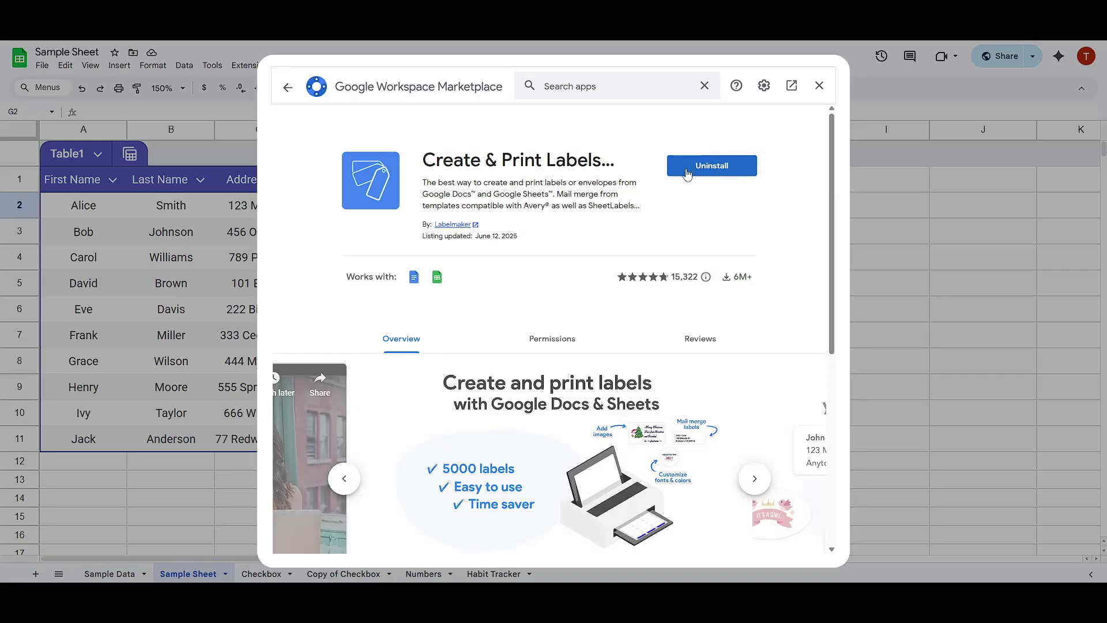
# Close the marketplace and run Create & Print Labels > Create labels to open the Labelmaker sidebar.
pyautogui.click(820, 86)
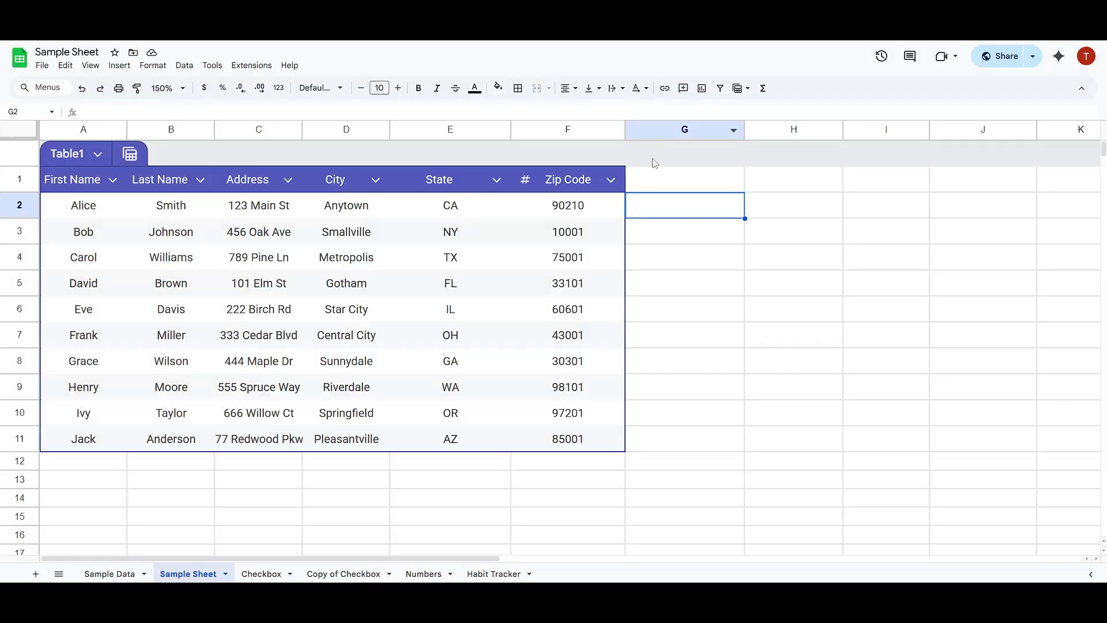
pyautogui.click(251, 65)
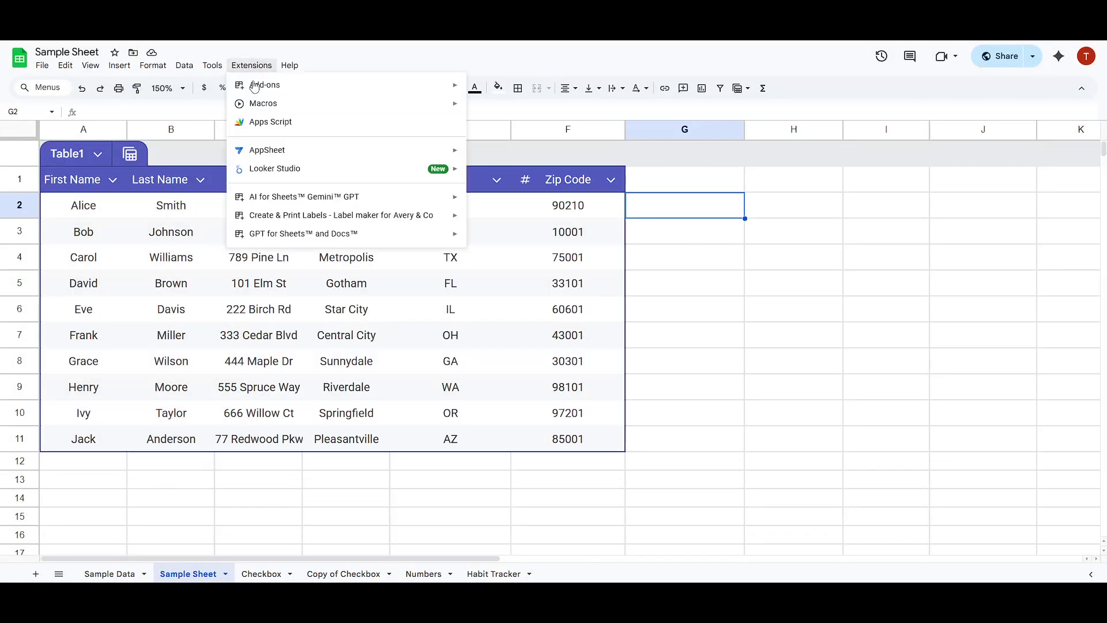
pyautogui.moveTo(317, 222)
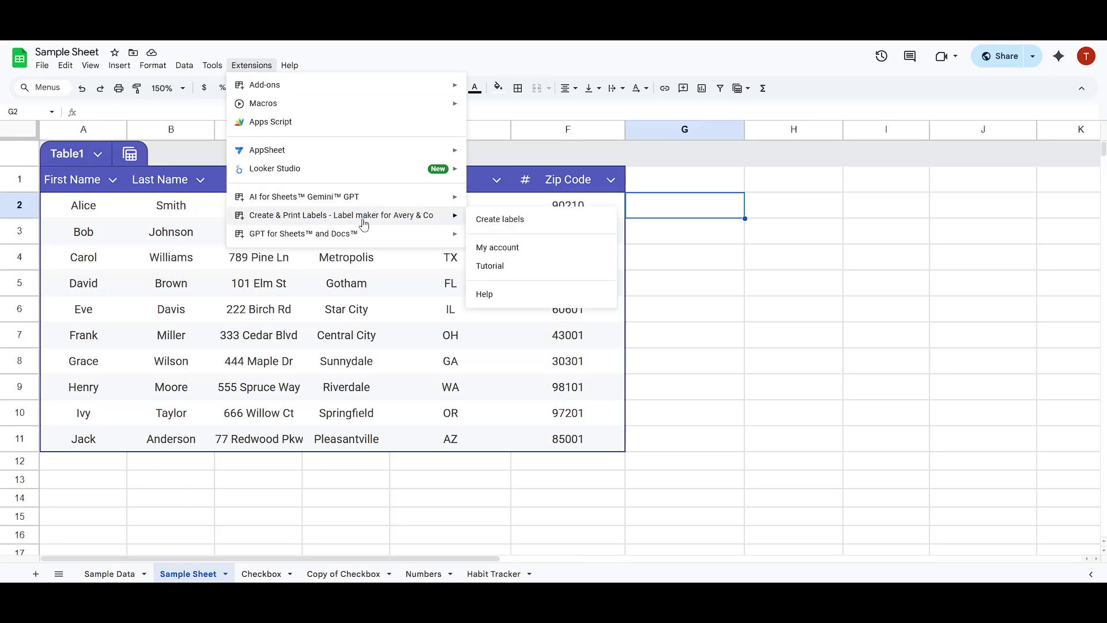
pyautogui.click(507, 225)
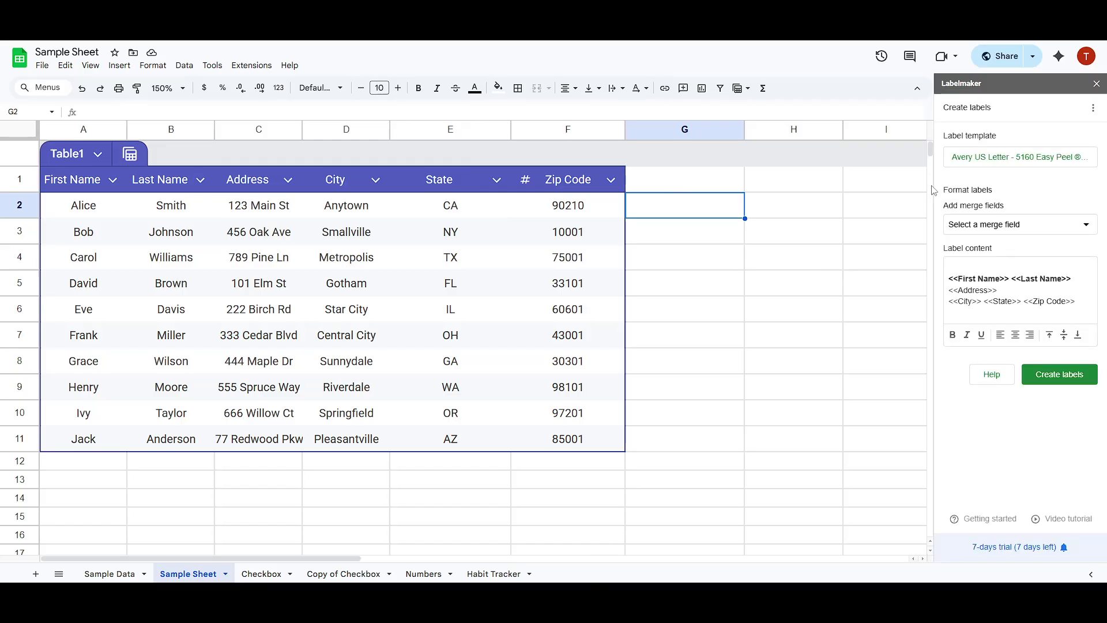
pyautogui.scroll(-15, 932, 191)
pyautogui.scroll(5, 847, 239)
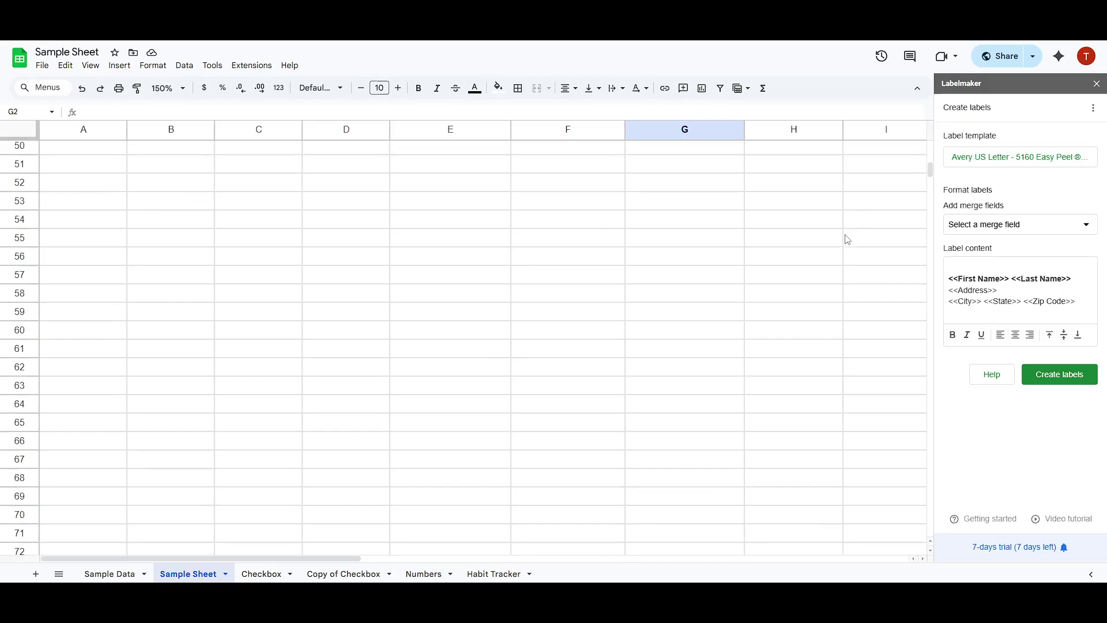
pyautogui.scroll(10, 847, 239)
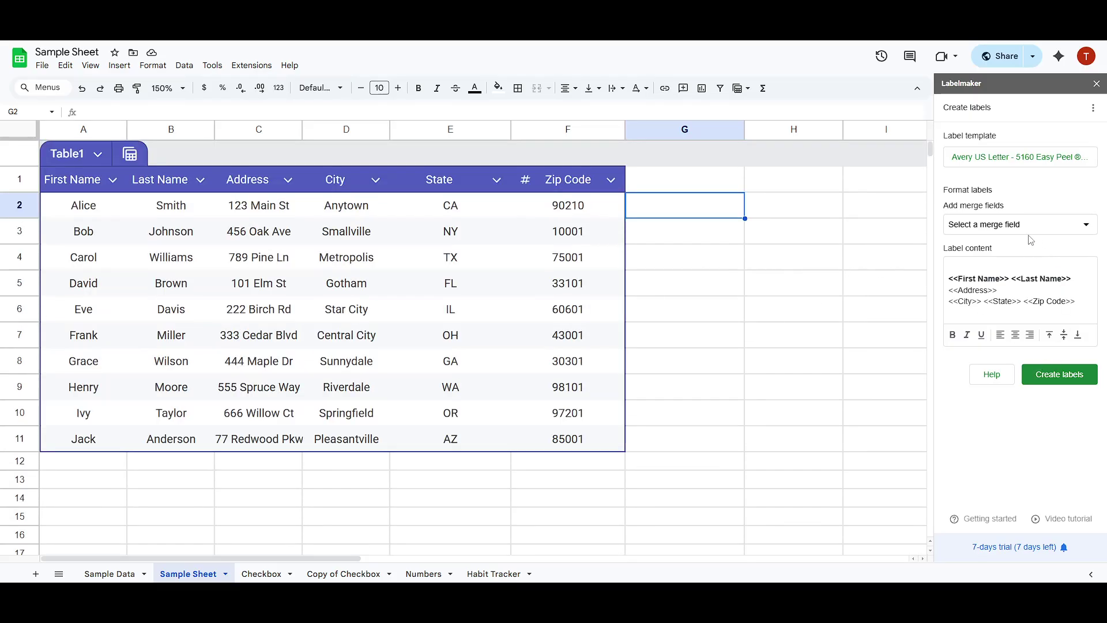
# Choose the Avery 5160 Easy Peel Address Labels template and apply it with Use.
pyautogui.click(1033, 159)
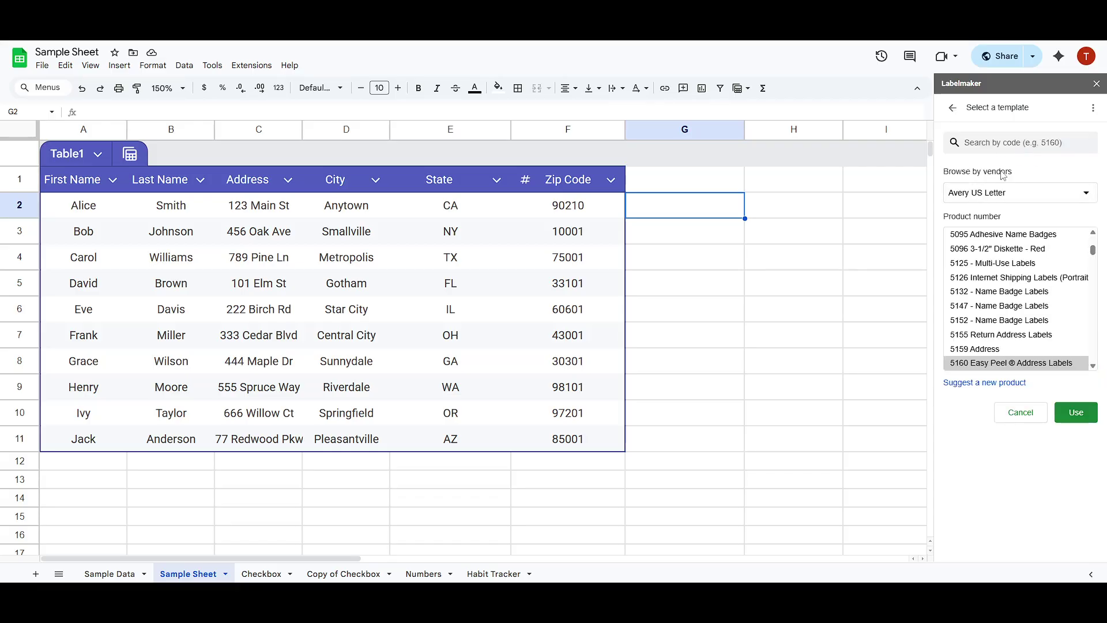
pyautogui.scroll(-2, 1024, 277)
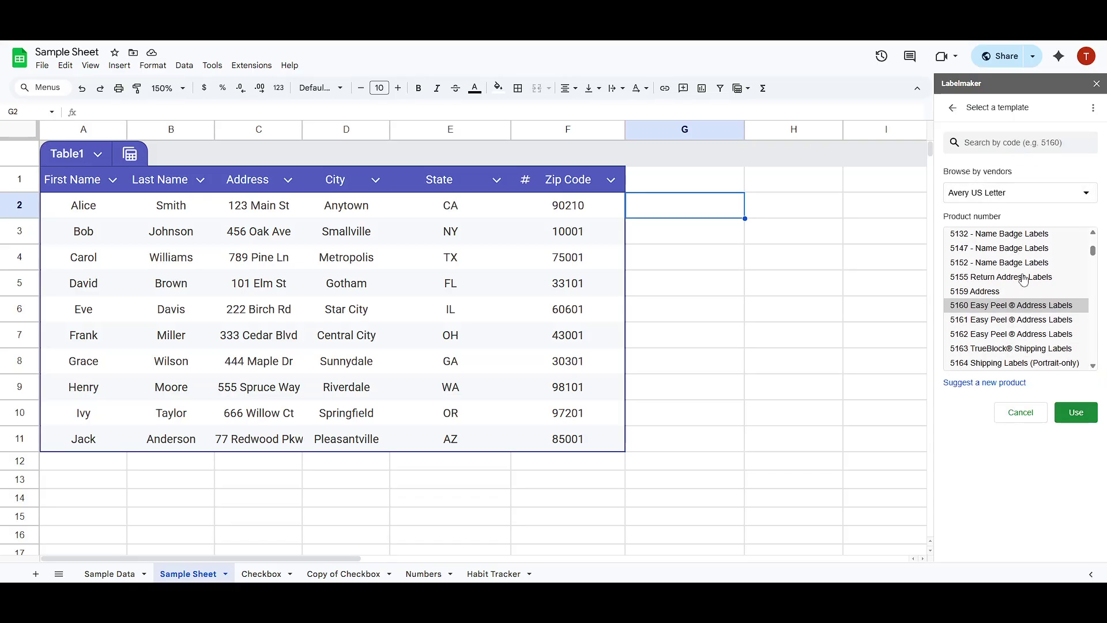
pyautogui.scroll(5, 1023, 279)
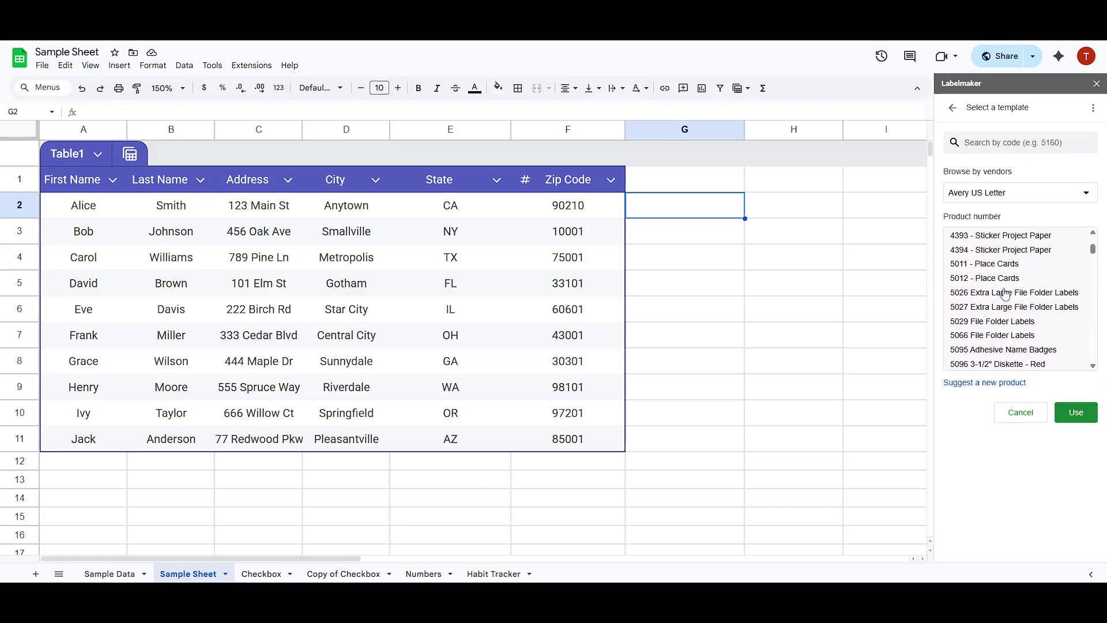
pyautogui.scroll(-4, 1006, 294)
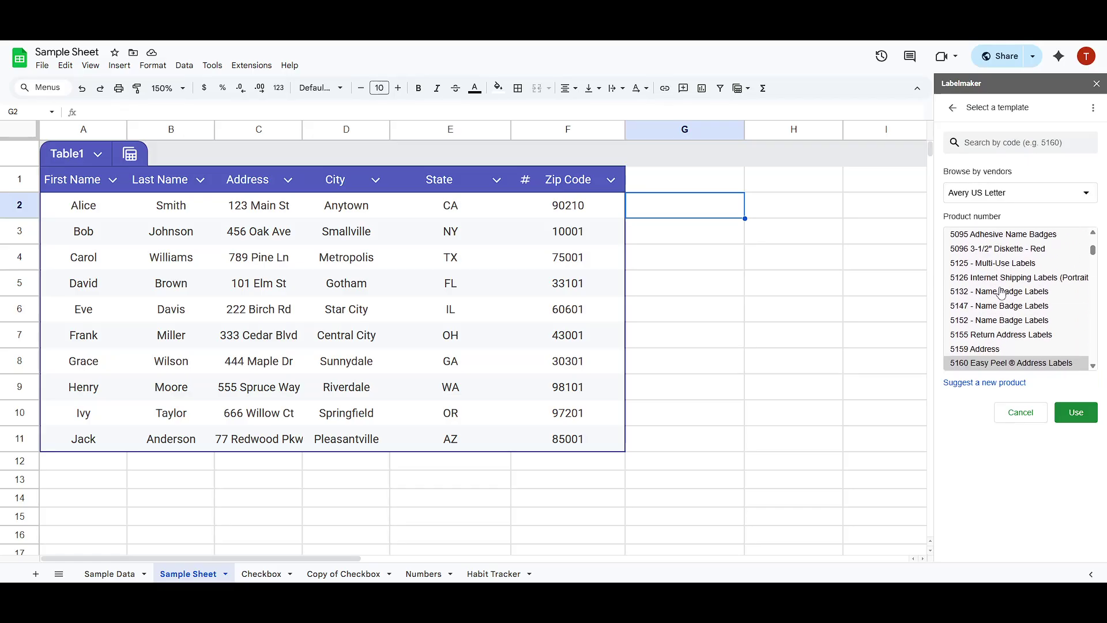
pyautogui.click(986, 364)
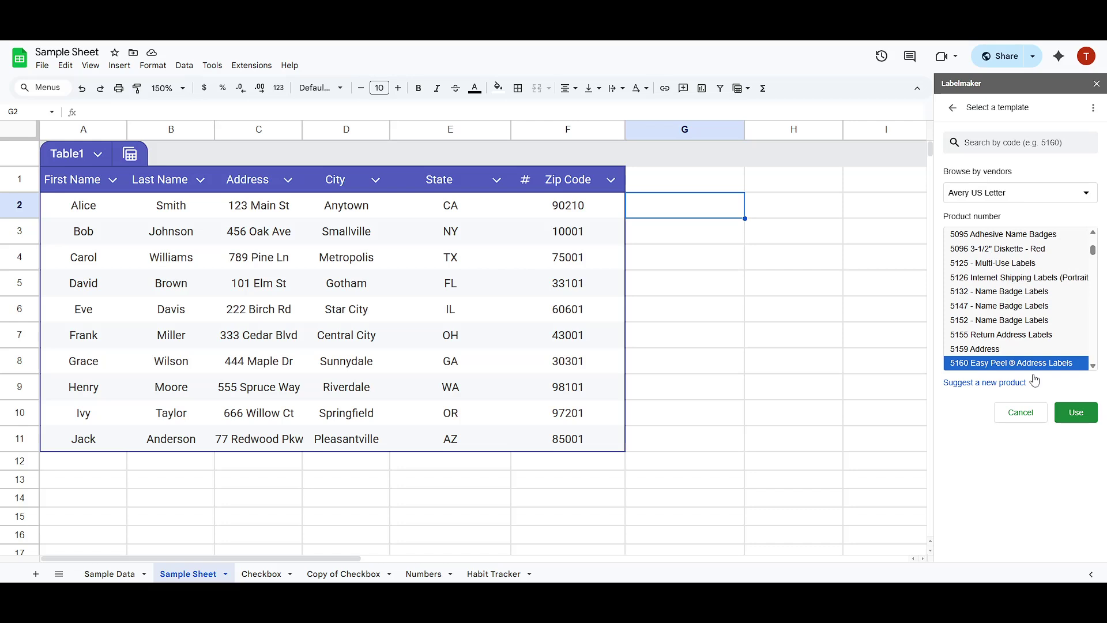
pyautogui.click(1076, 414)
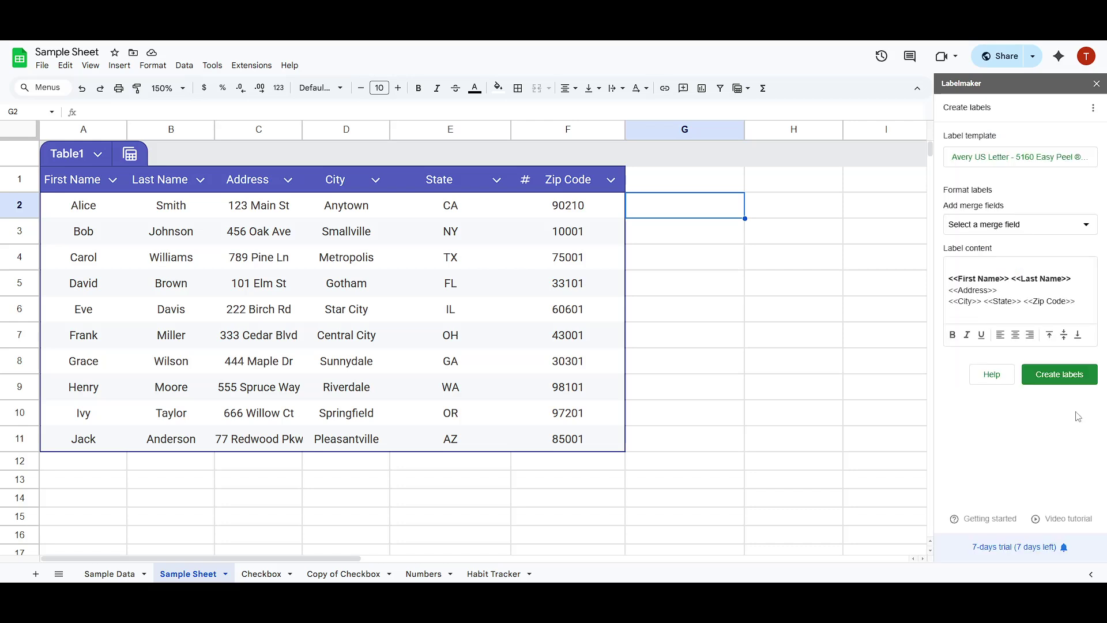
pyautogui.click(1030, 282)
pyautogui.click(1029, 230)
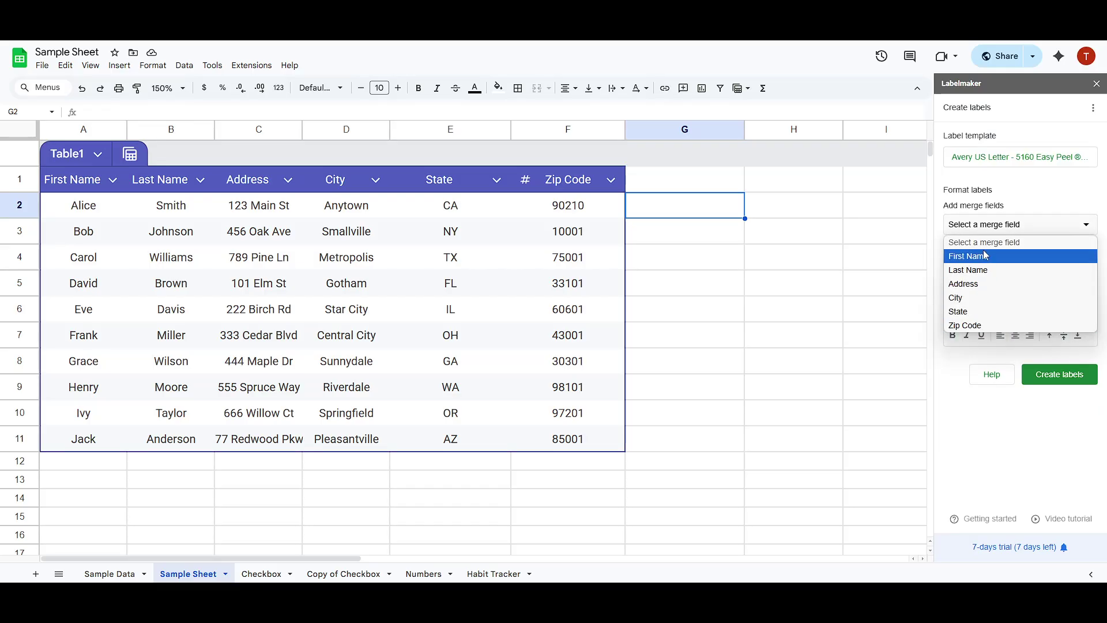
pyautogui.click(998, 230)
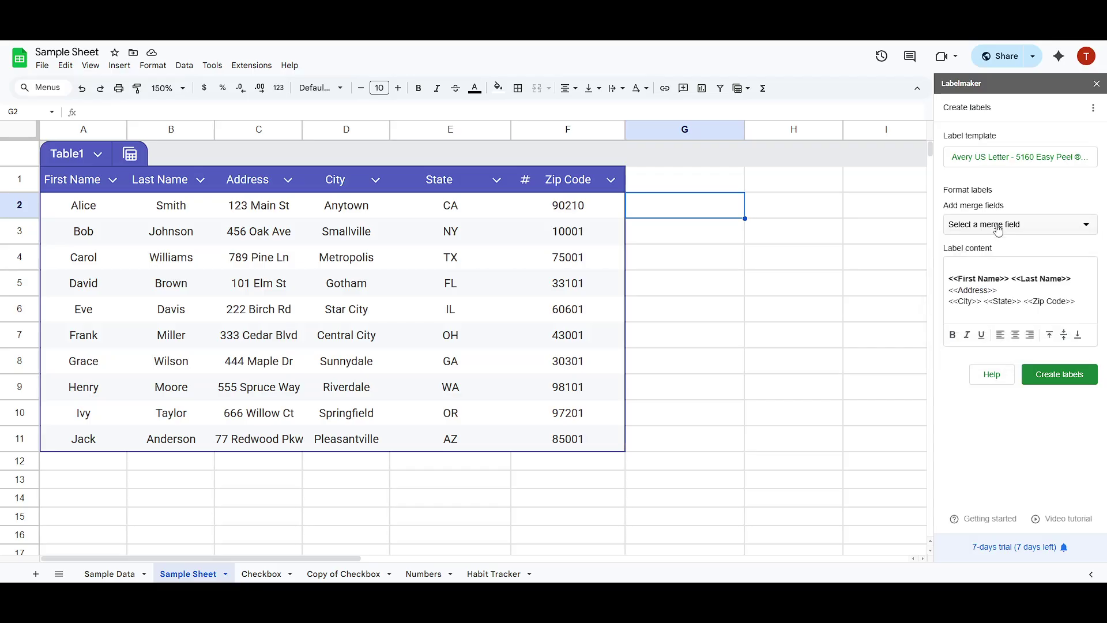
pyautogui.click(1012, 278)
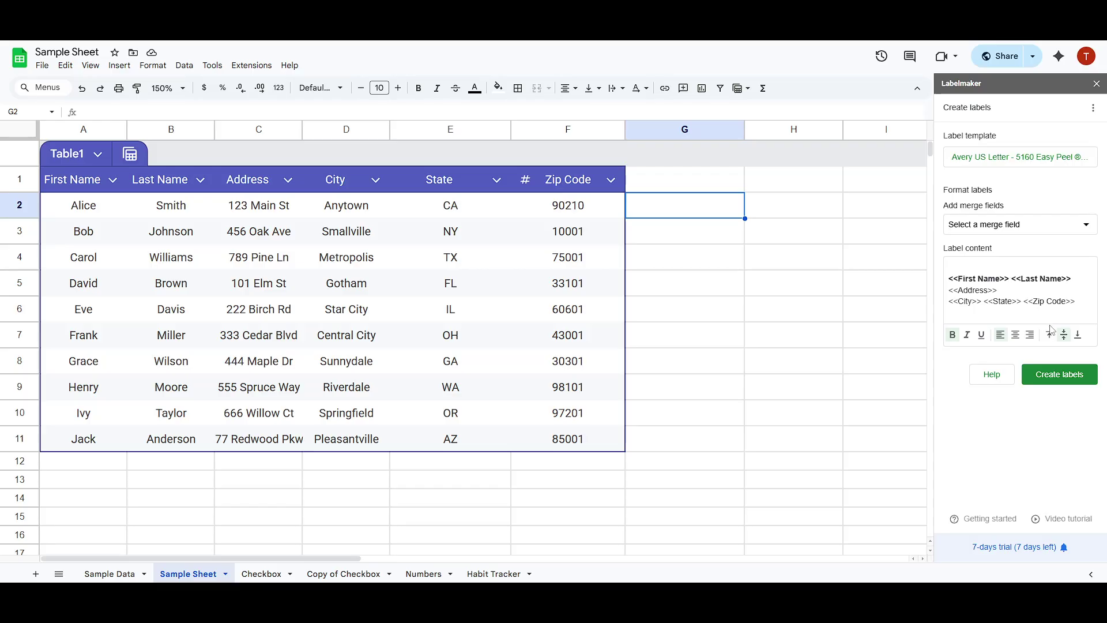
pyautogui.click(1004, 292)
pyautogui.press('Home')
pyautogui.click(987, 301)
pyautogui.moveTo(1079, 281); pyautogui.dragTo(937, 284)
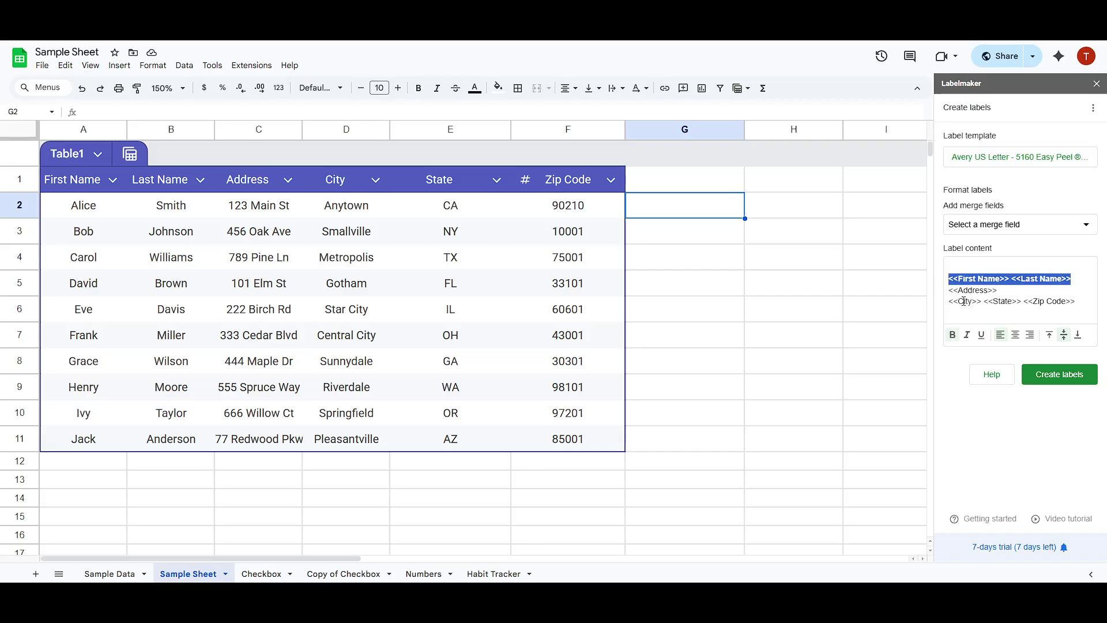
pyautogui.click(1077, 335)
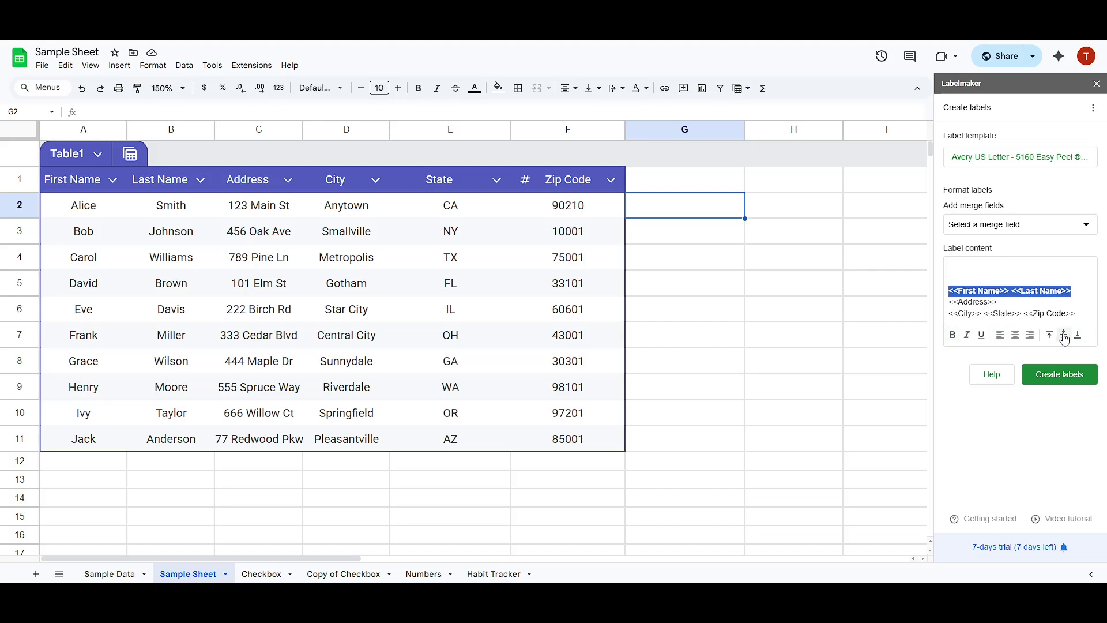
pyautogui.click(1065, 336)
pyautogui.click(1076, 291)
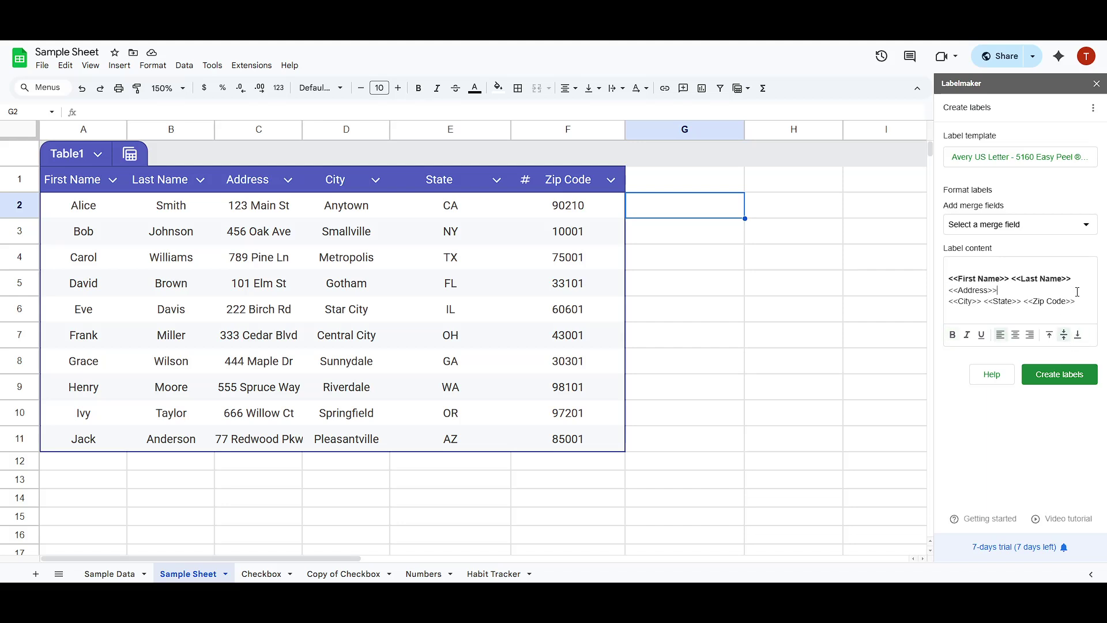
pyautogui.moveTo(1074, 285); pyautogui.dragTo(947, 285)
pyautogui.click(955, 336)
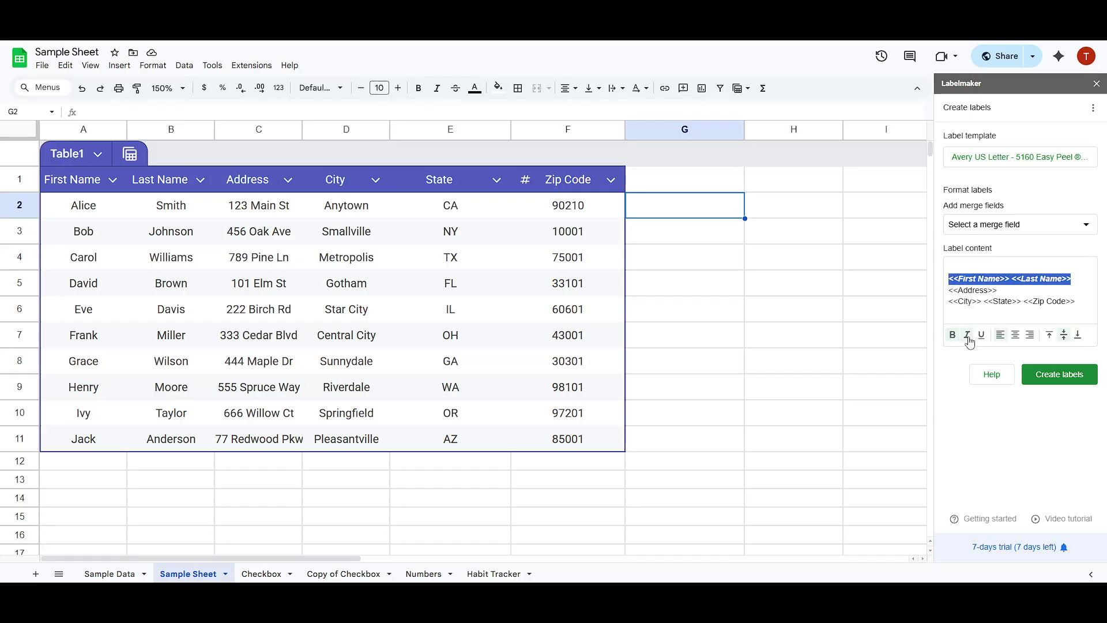
pyautogui.click(953, 338)
pyautogui.click(953, 337)
pyautogui.click(953, 337)
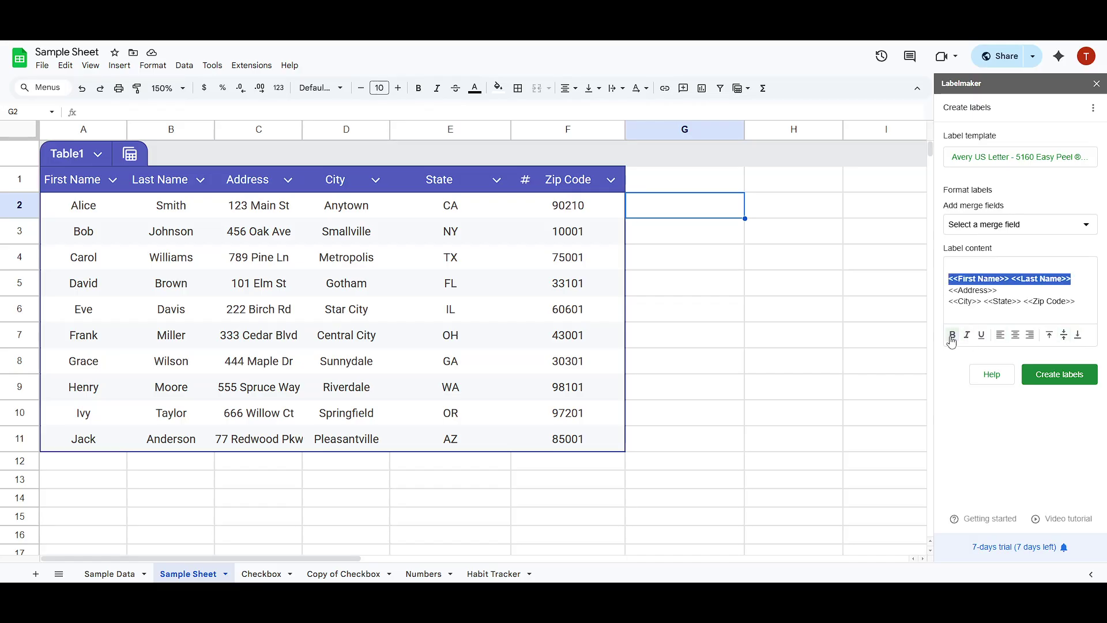
pyautogui.click(1045, 298)
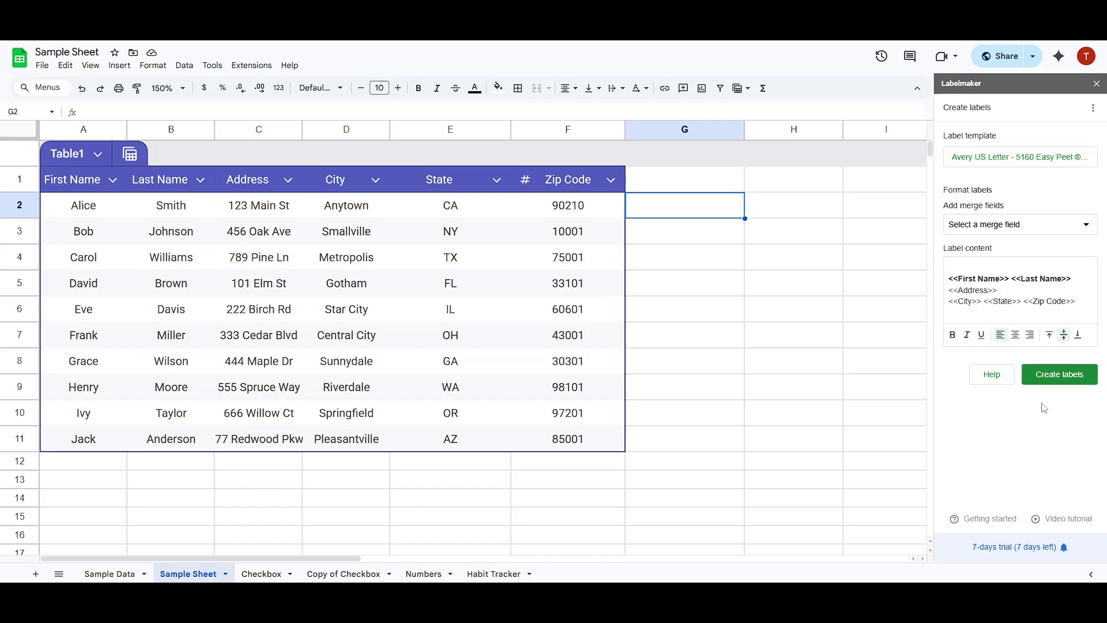
# Create the labels, generating a Google Docs document of ten merged address labels.
pyautogui.click(1062, 381)
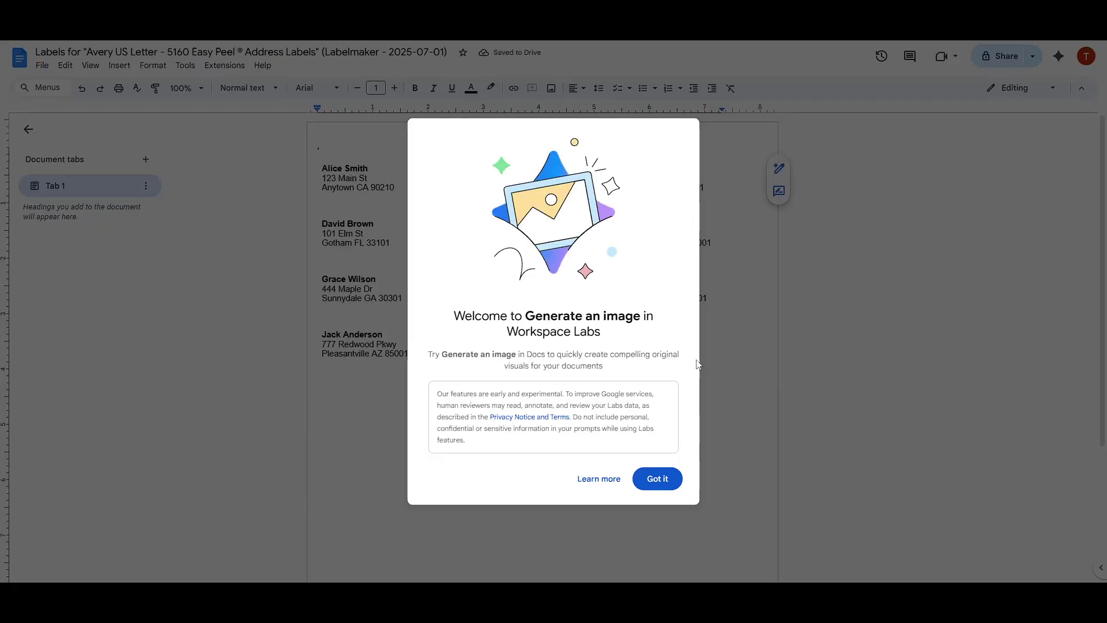
# Dismiss the image-generation welcome notice and inspect the label table cells.
pyautogui.click(658, 480)
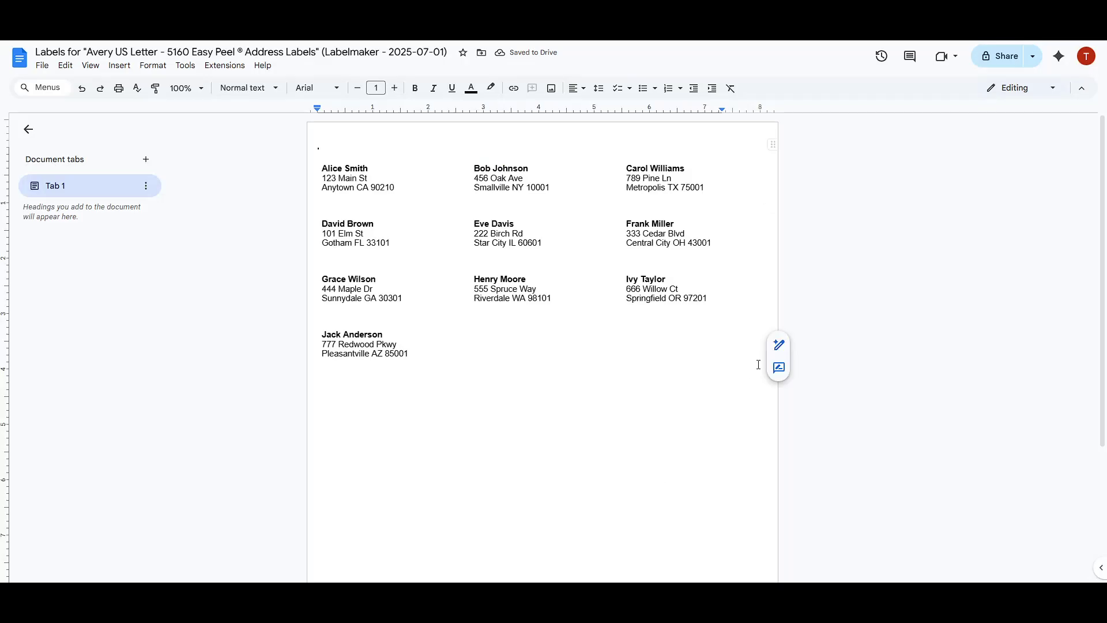
pyautogui.moveTo(707, 361); pyautogui.dragTo(276, 154)
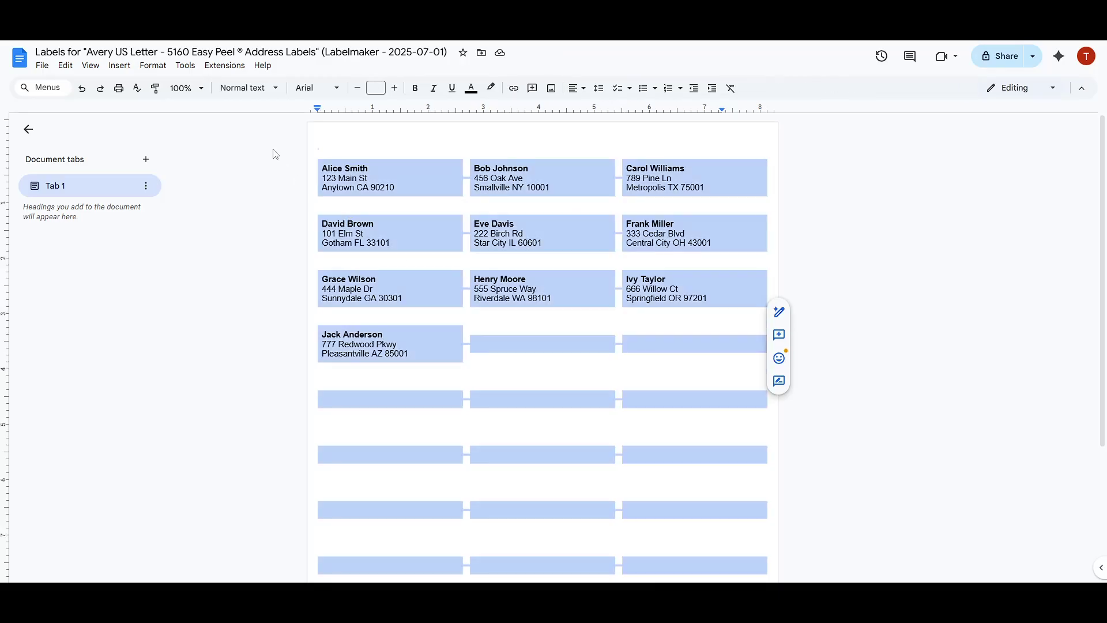
pyautogui.click(539, 397)
pyautogui.moveTo(490, 347); pyautogui.dragTo(421, 345)
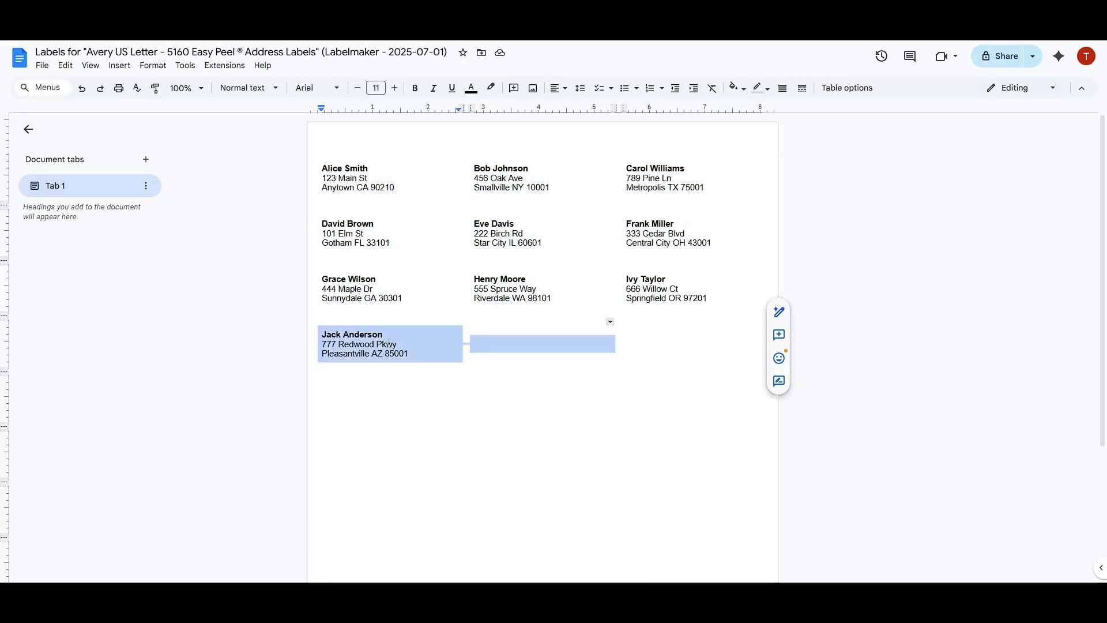
pyautogui.click(547, 355)
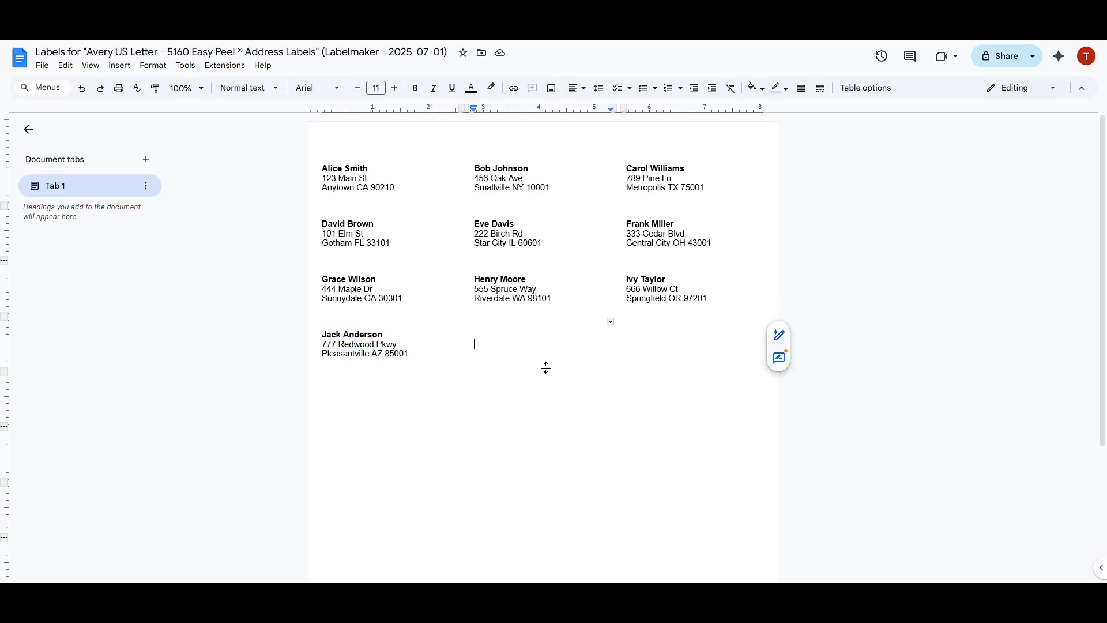
# Undo an accidental first-column resize, recheck the label table, and open the File menu.
pyautogui.moveTo(461, 351); pyautogui.dragTo(382, 305)
pyautogui.hotkey('ctrl', 'z')
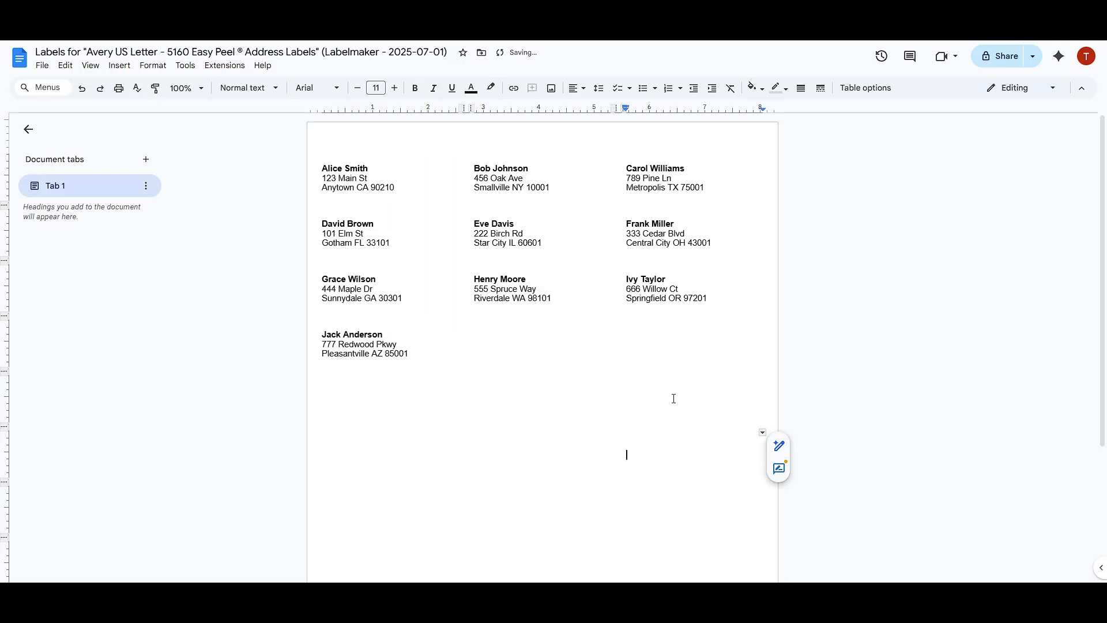
pyautogui.moveTo(626, 452); pyautogui.dragTo(359, 186)
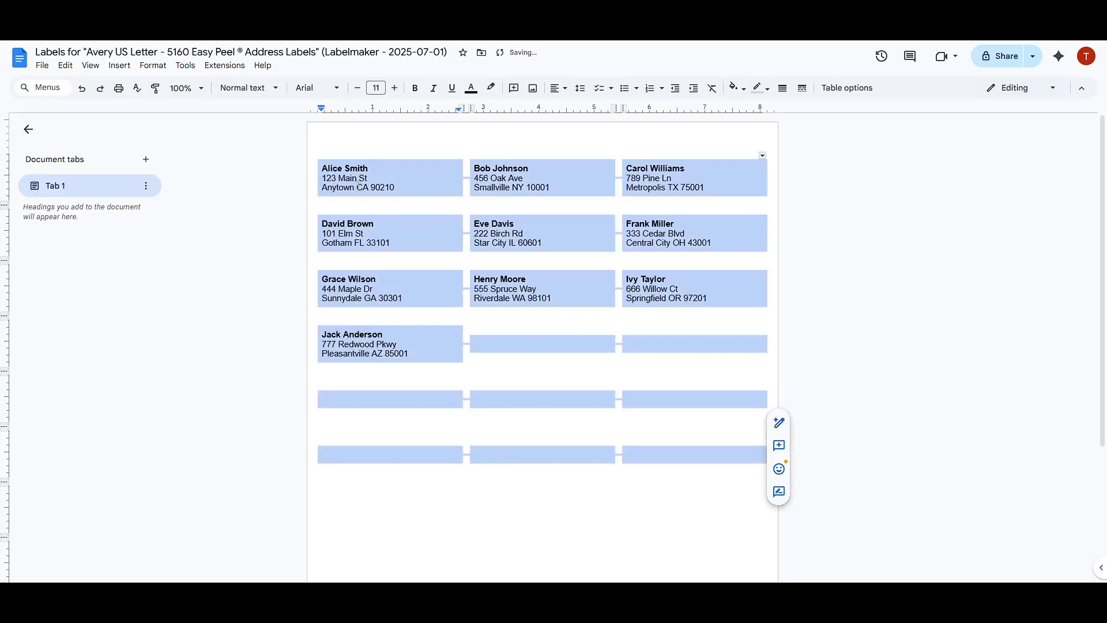
pyautogui.click(553, 363)
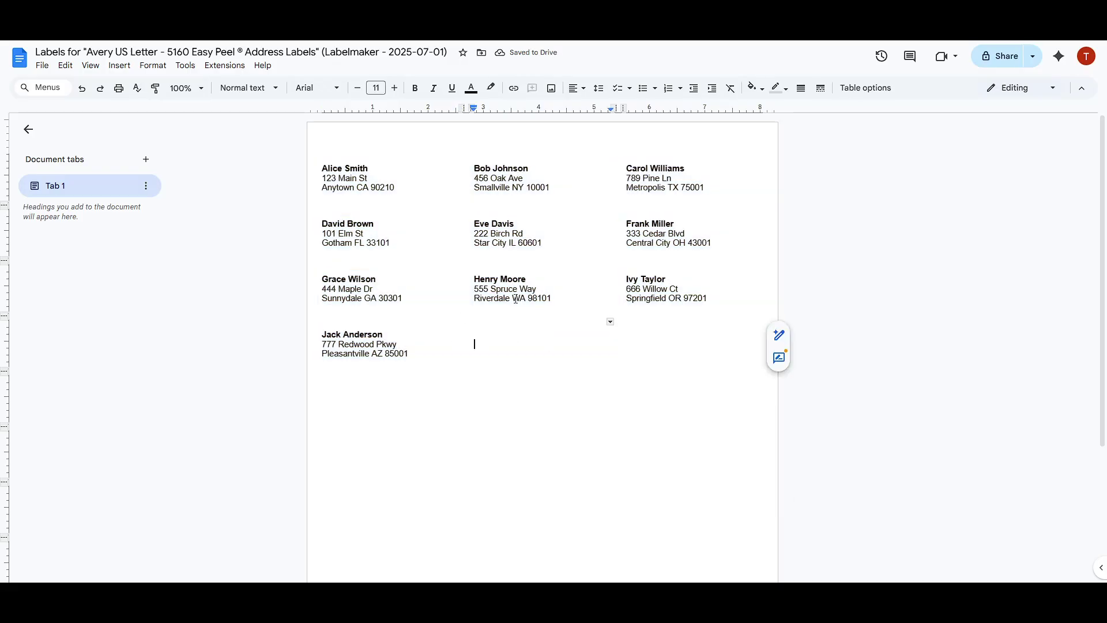
pyautogui.click(44, 65)
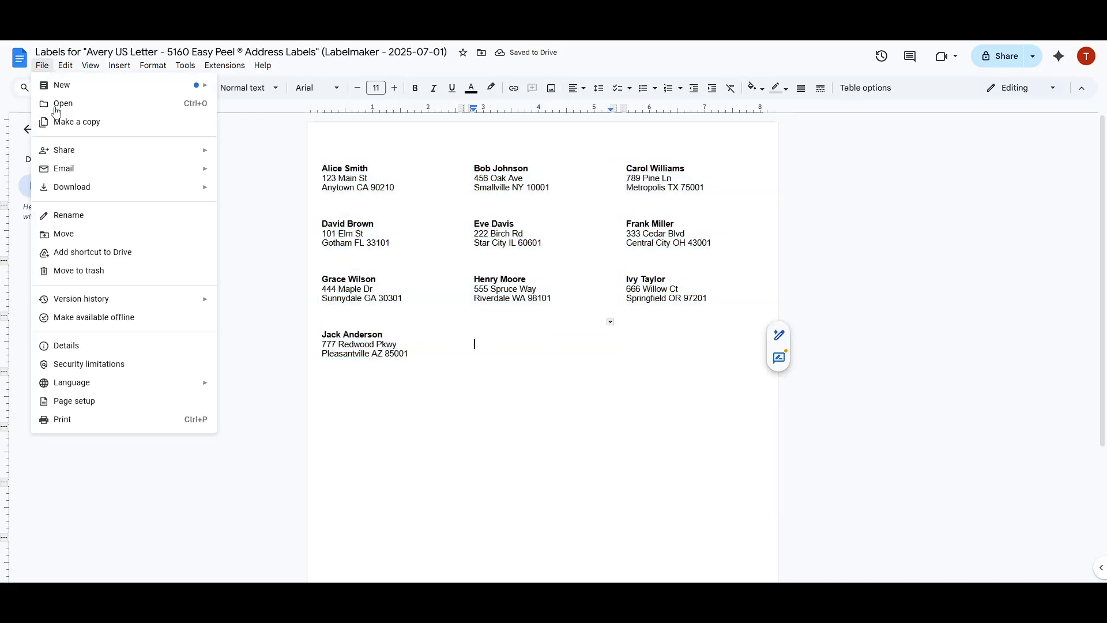